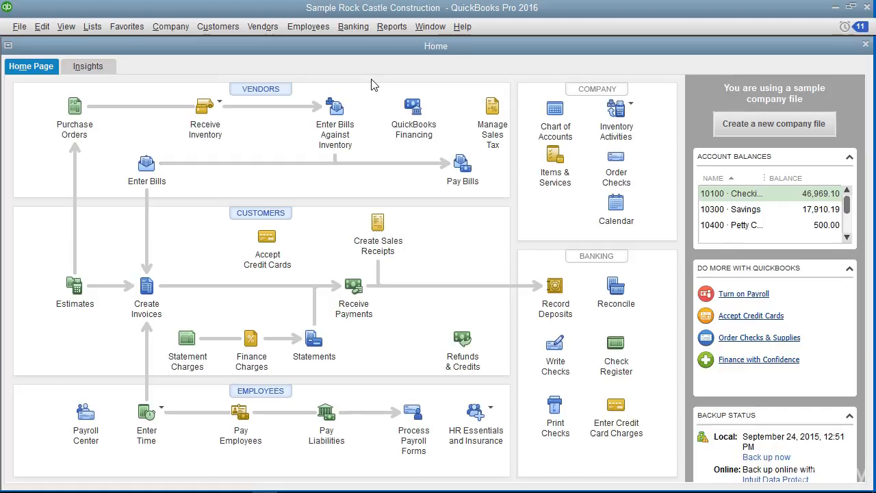
Open the Employee Center and start adding a new employee.
{"action": "left_click", "coordinate": [307, 31]}
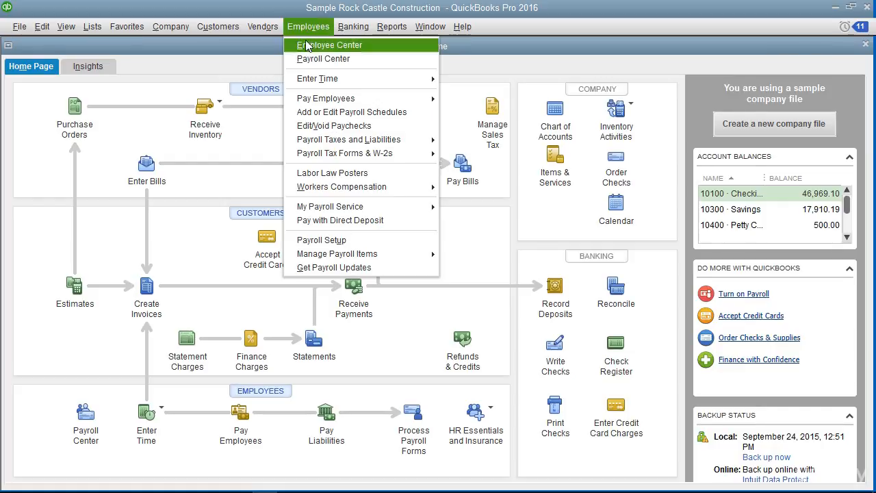
{"action": "left_click", "coordinate": [306, 47]}
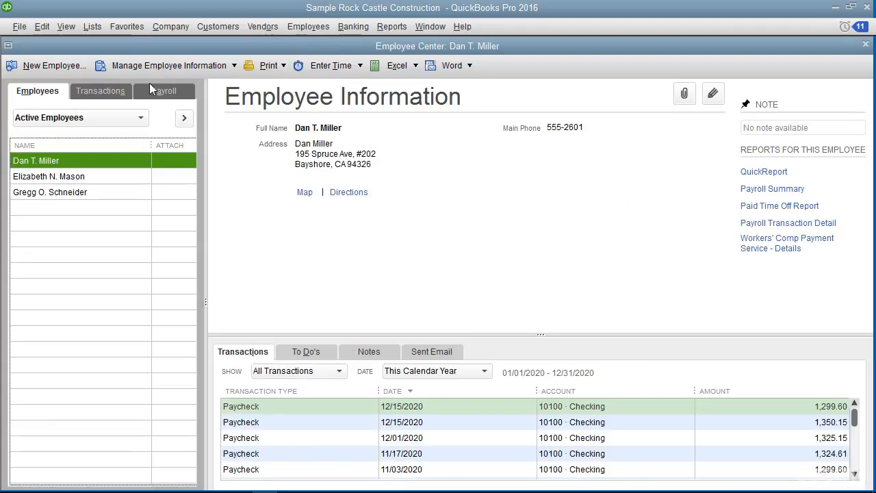
{"action": "left_click", "coordinate": [64, 66]}
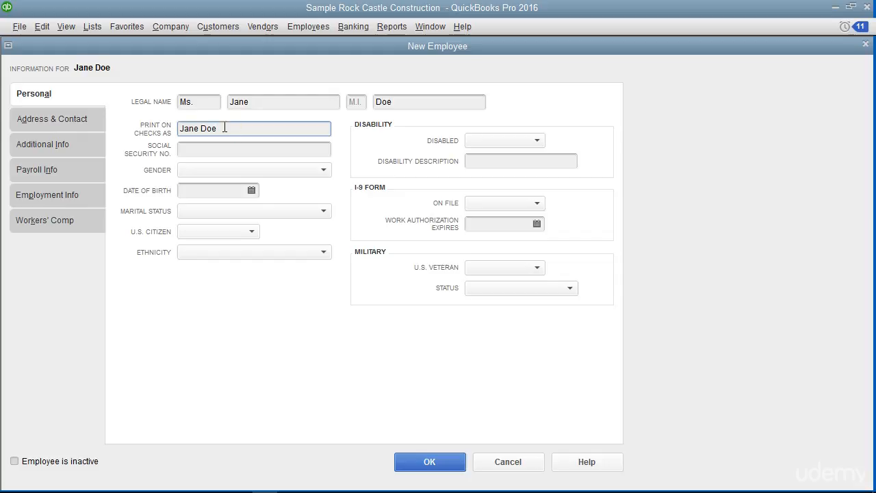
Enter the new employee's social security number.
{"action": "left_click", "coordinate": [217, 150]}
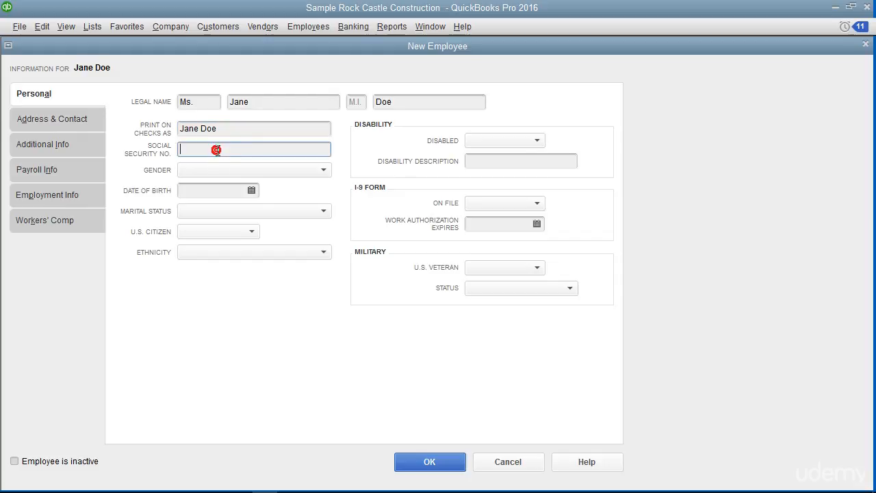
{"action": "type", "text": "123-45-6789"}
Enter the employee's main phone number on the address and contact details.
{"action": "left_click", "coordinate": [90, 121]}
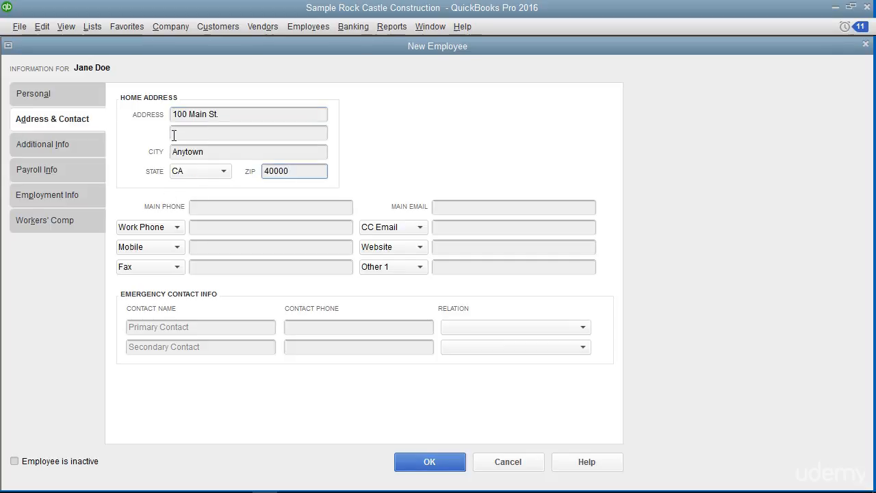
{"action": "left_click", "coordinate": [203, 210]}
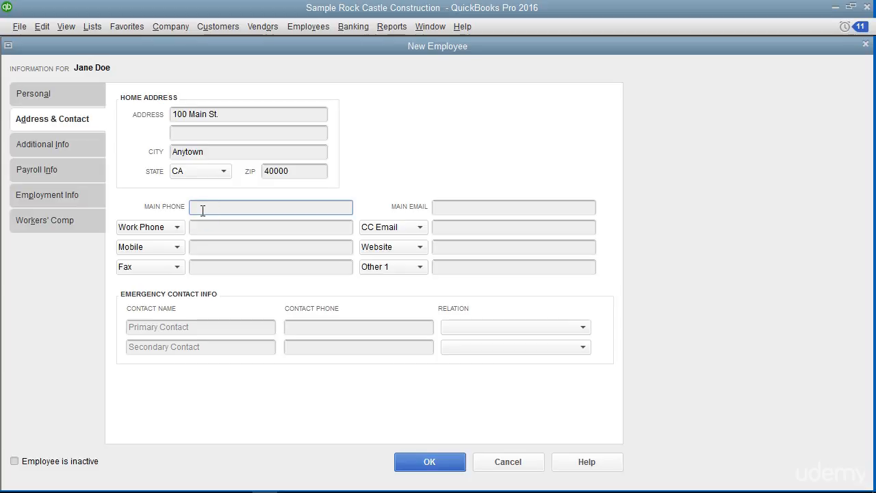
{"action": "left_click", "coordinate": [445, 205]}
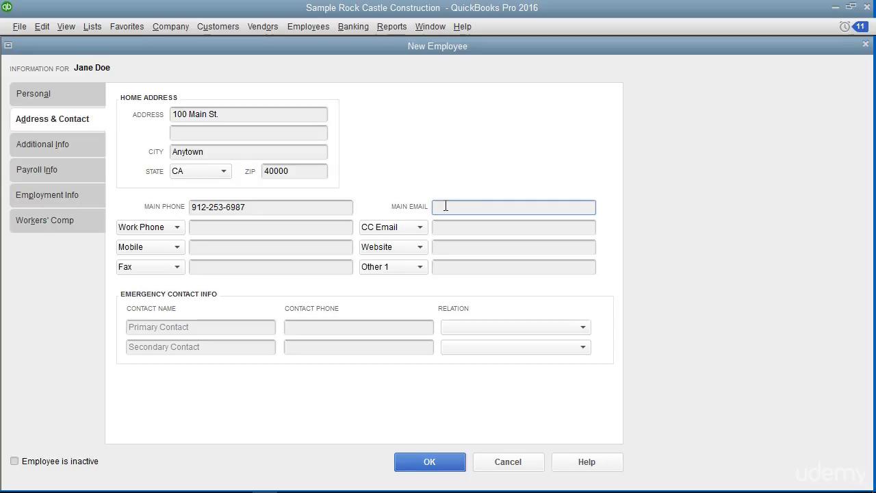
Examine the available contact type options for the work phone field.
{"action": "left_click", "coordinate": [177, 227]}
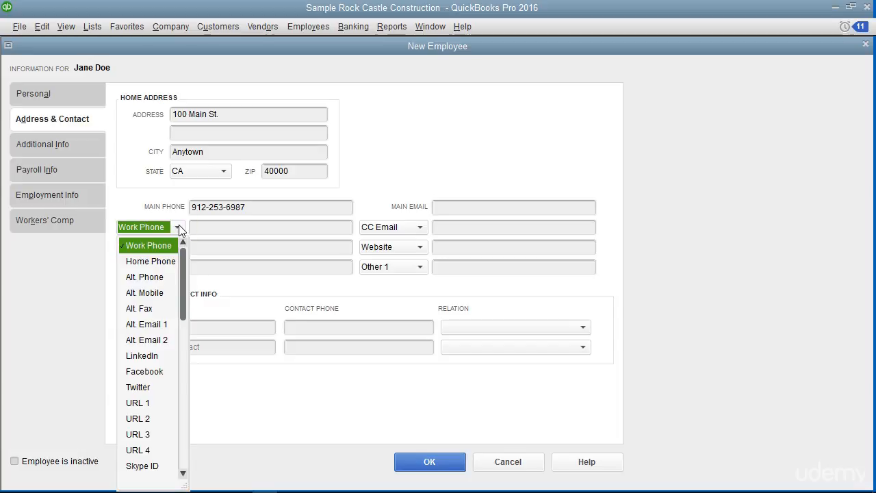
{"action": "left_click", "coordinate": [177, 225]}
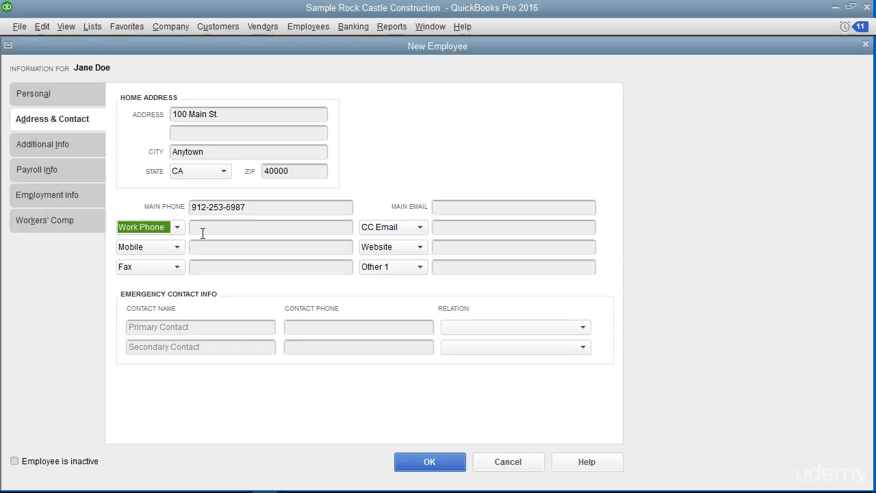
{"action": "left_click", "coordinate": [203, 234]}
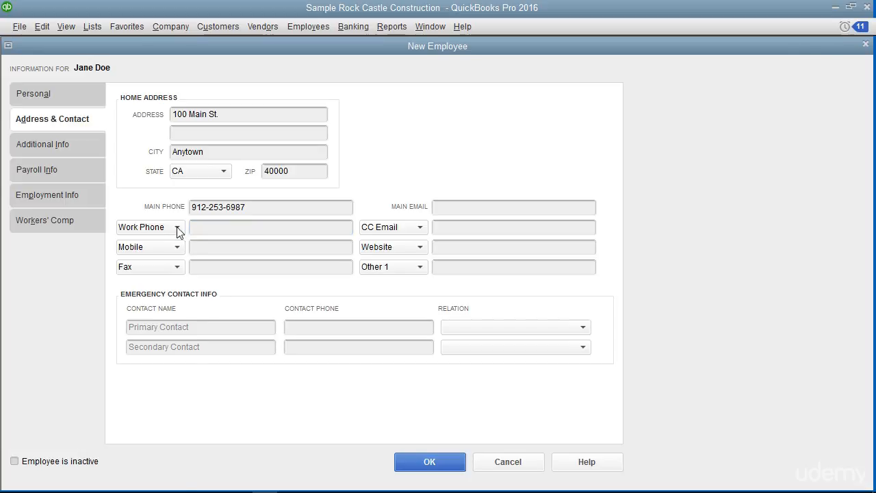
{"action": "left_click", "coordinate": [177, 227]}
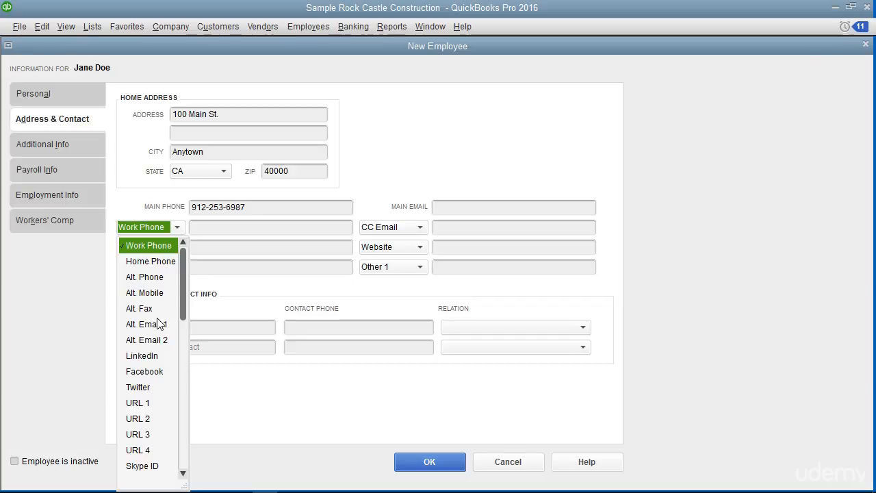
{"action": "scroll", "coordinate": [157, 324], "scroll_direction": "down", "scroll_amount": 1}
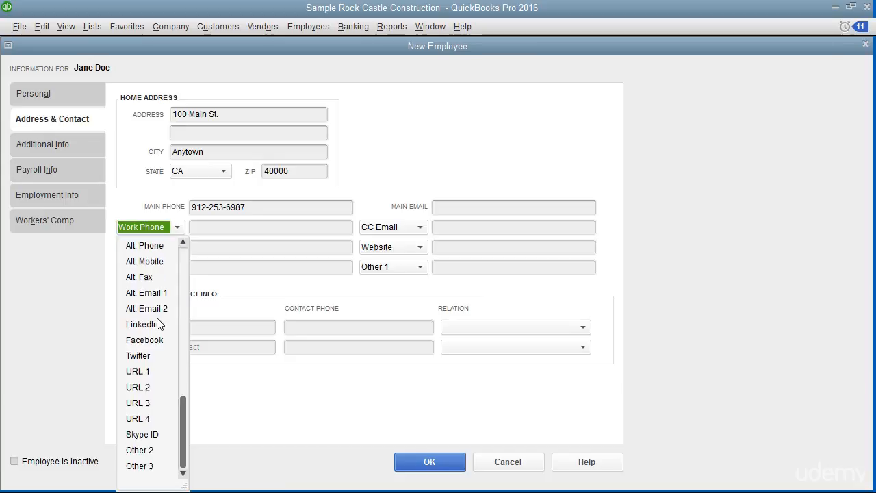
{"action": "left_click", "coordinate": [216, 226]}
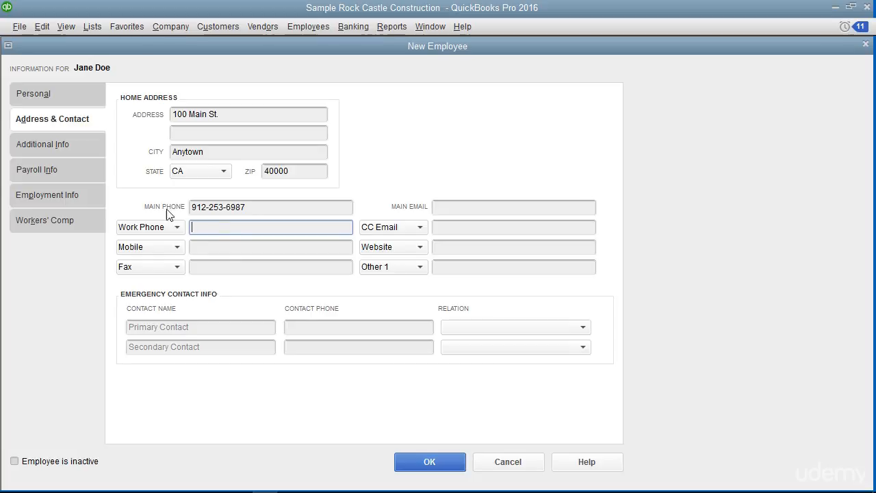
Review the Additional Info and Payroll Info sections of the new employee form.
{"action": "left_click", "coordinate": [92, 149]}
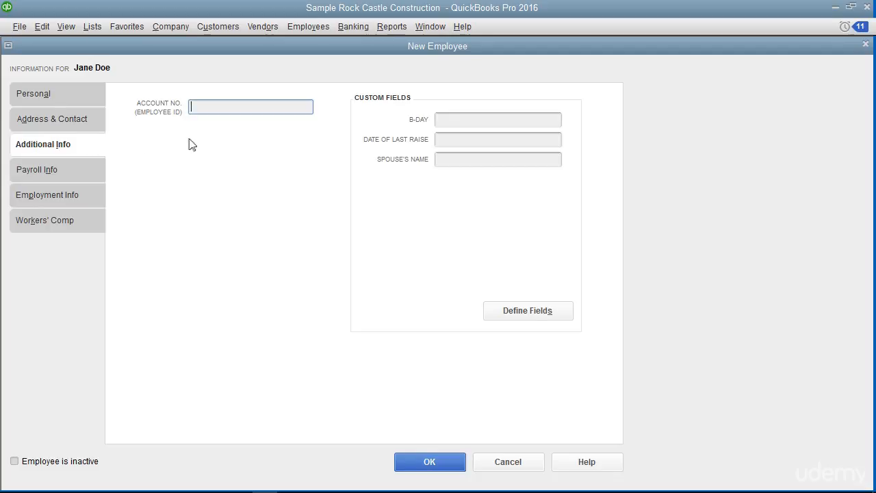
{"action": "left_click", "coordinate": [210, 106]}
{"action": "left_click", "coordinate": [74, 171]}
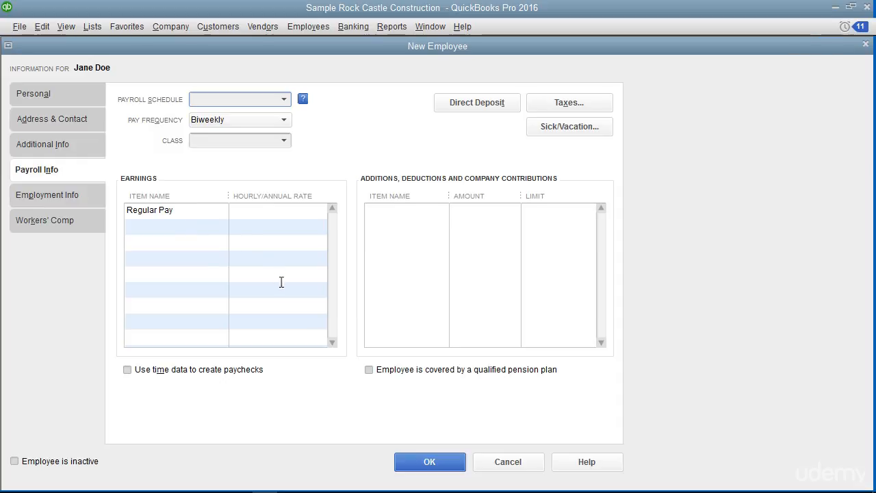
{"action": "left_click", "coordinate": [429, 460]}
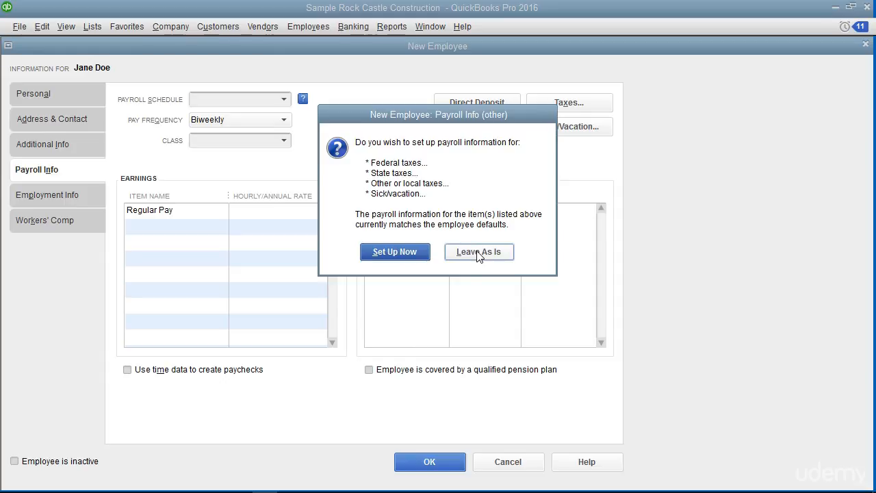
{"action": "left_click", "coordinate": [421, 255]}
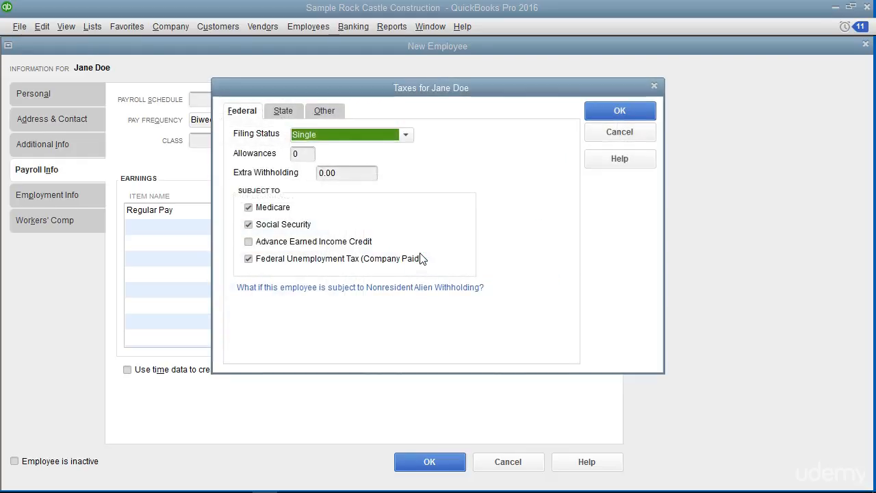
{"action": "left_click", "coordinate": [608, 133]}
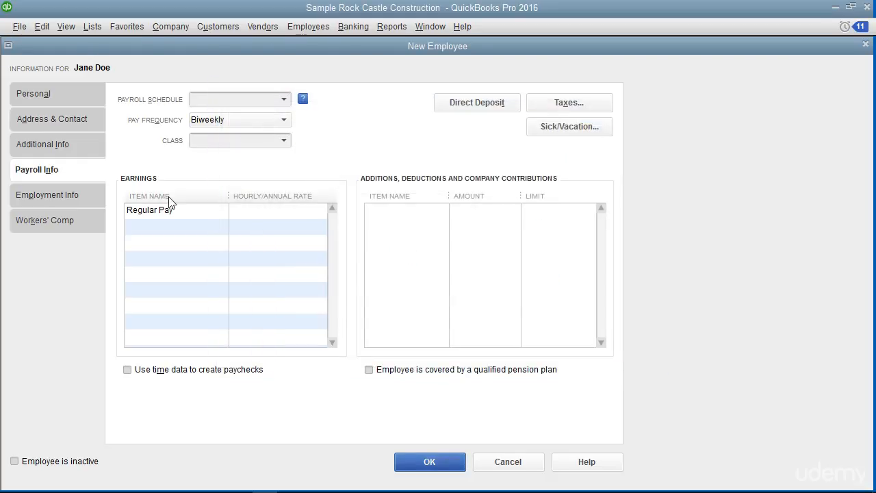
Set the employee's employment type to Regular and full/part time status to Full-time in the employment info.
{"action": "left_click", "coordinate": [89, 197]}
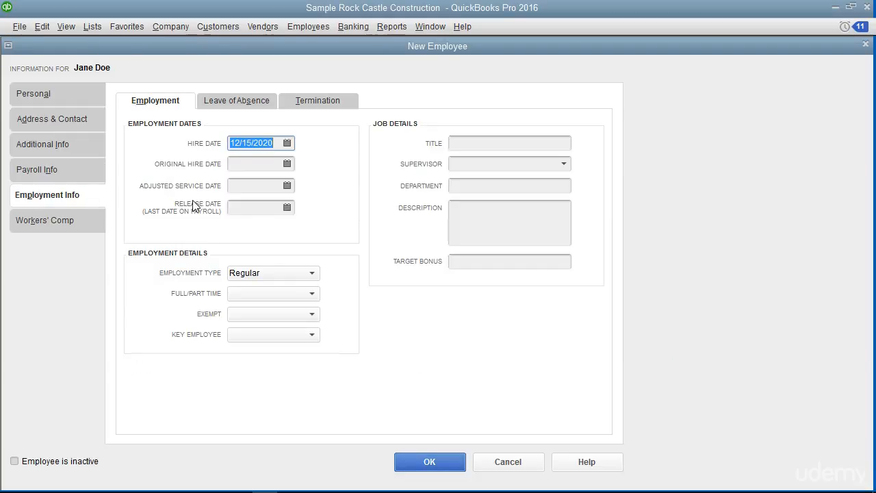
{"action": "left_click", "coordinate": [250, 145]}
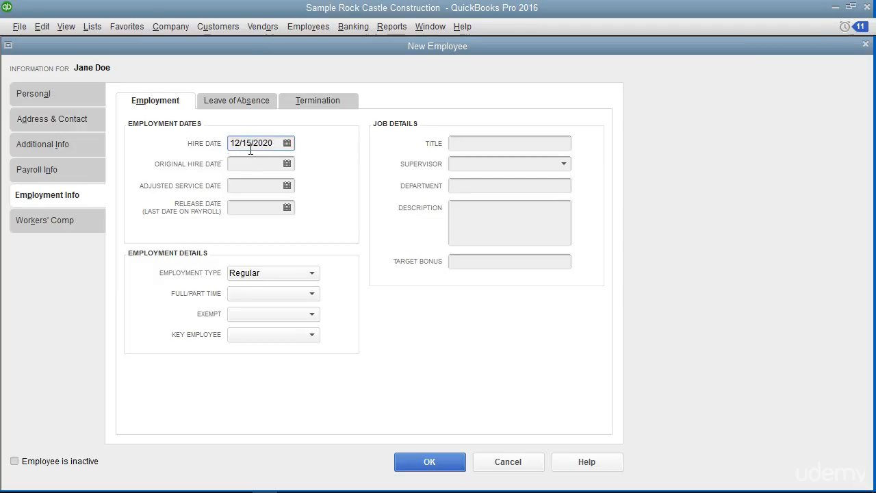
{"action": "left_click", "coordinate": [249, 165]}
{"action": "left_click", "coordinate": [245, 187]}
{"action": "left_click", "coordinate": [241, 210]}
{"action": "left_click", "coordinate": [246, 273]}
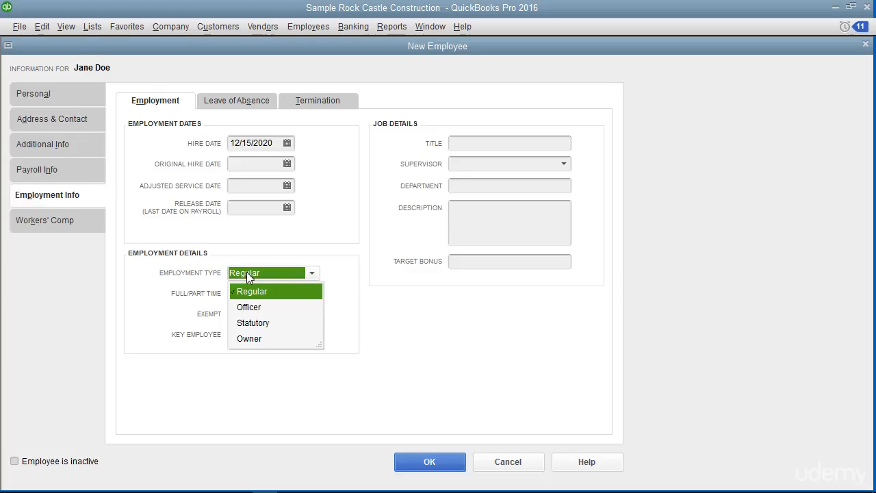
{"action": "left_click", "coordinate": [251, 296]}
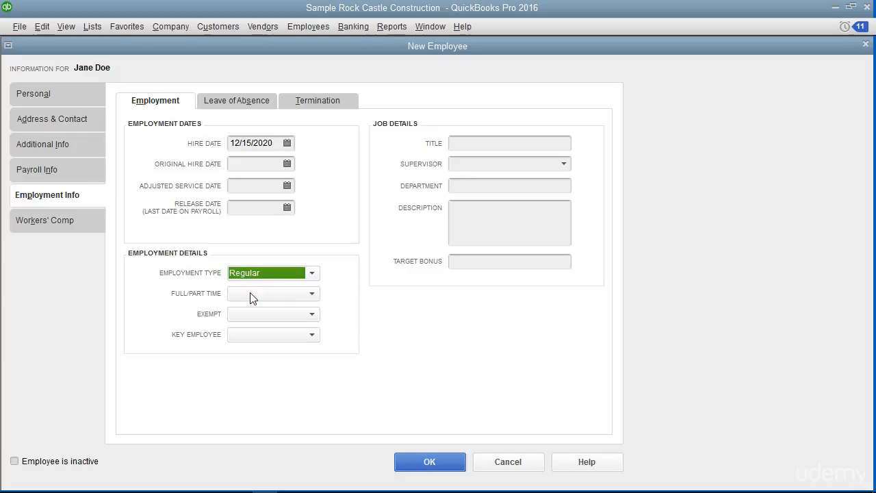
{"action": "left_click", "coordinate": [237, 293]}
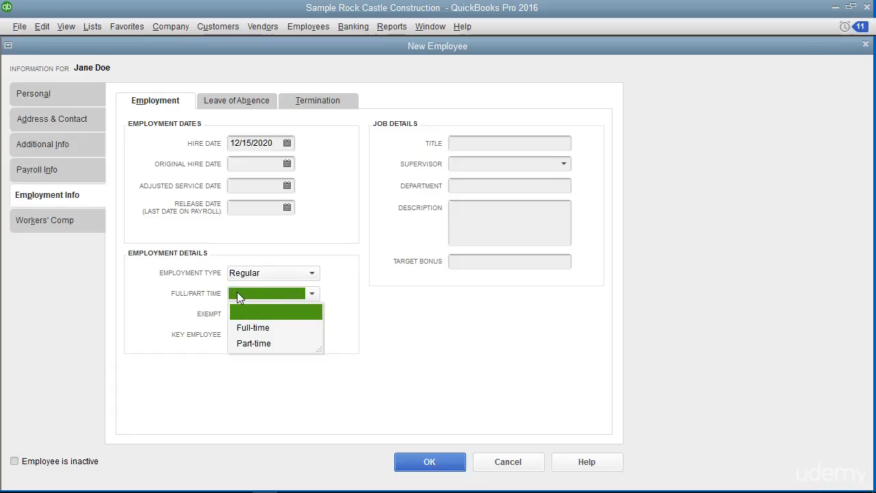
{"action": "left_click", "coordinate": [251, 331]}
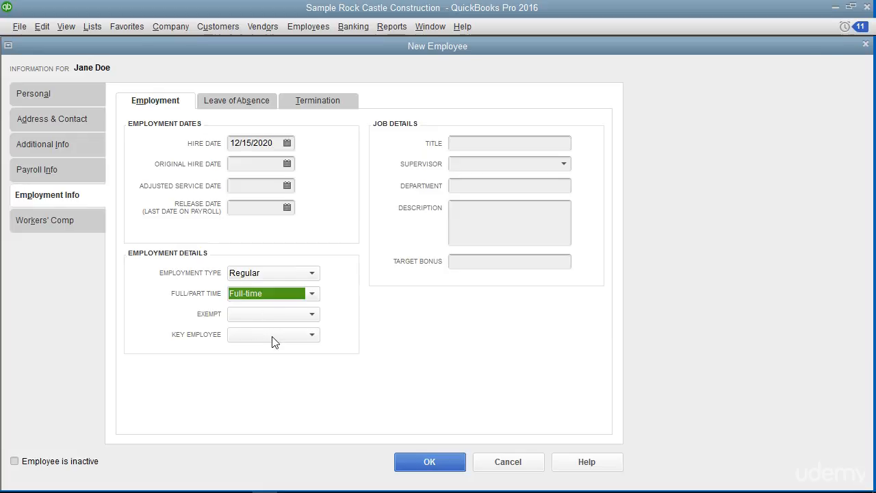
{"action": "left_click", "coordinate": [395, 124]}
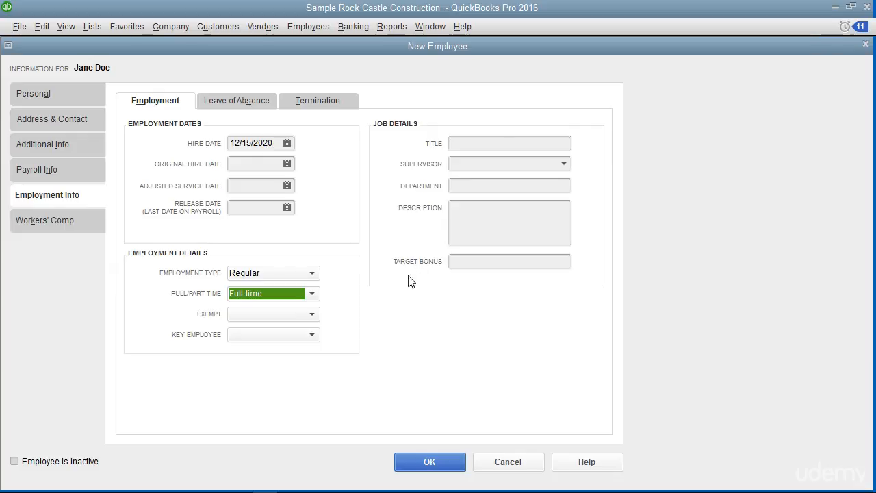
Save the new employee record.
{"action": "left_click", "coordinate": [76, 225]}
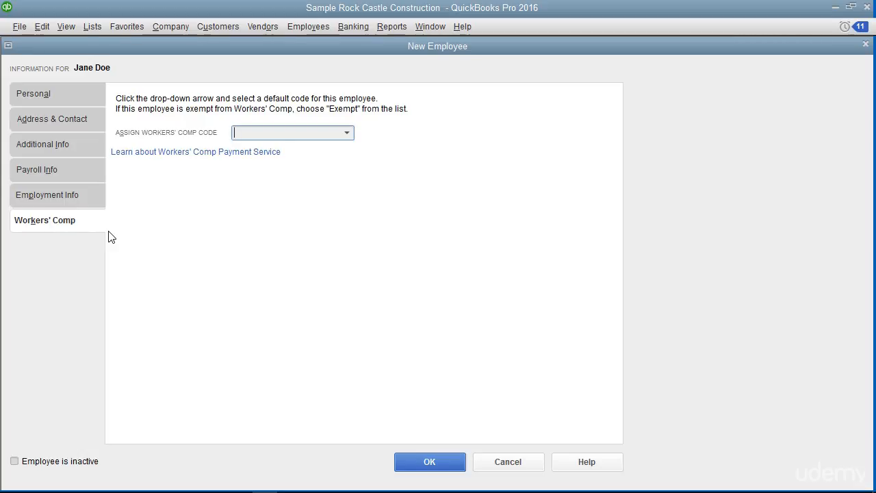
{"action": "left_click", "coordinate": [444, 466]}
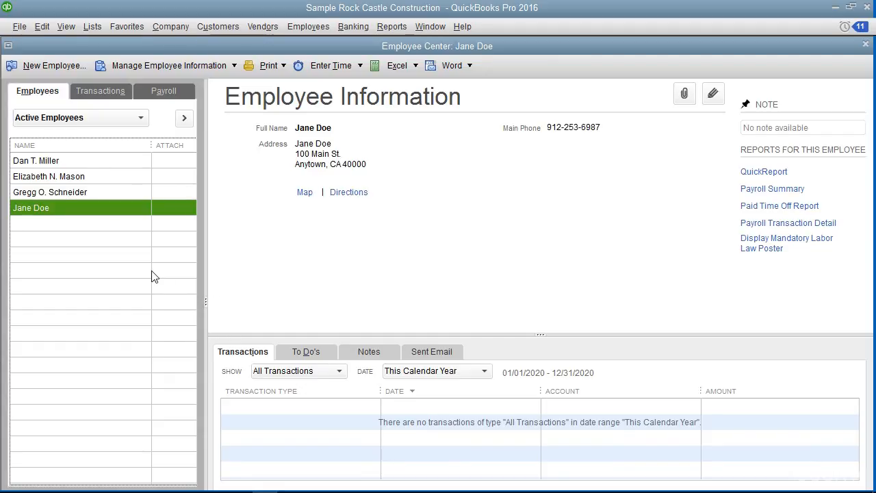
Open the new employee's record for editing and close it again.
{"action": "left_click", "coordinate": [80, 213]}
{"action": "double_click", "coordinate": [87, 214]}
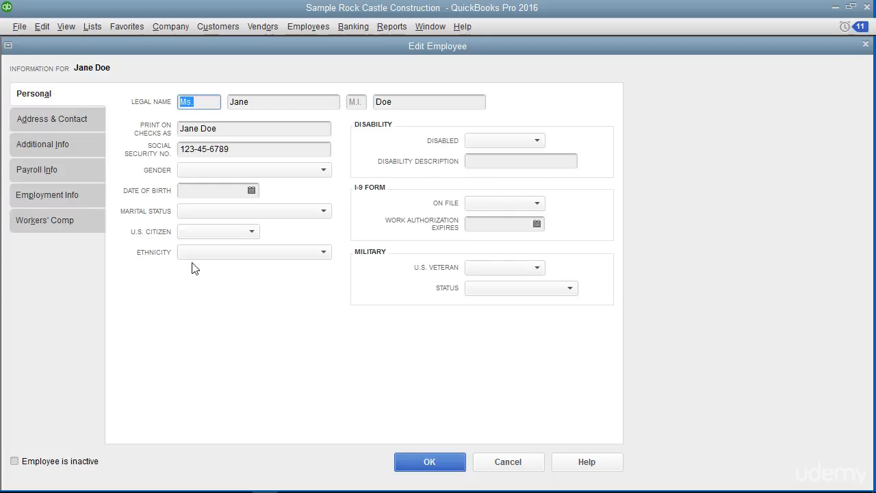
{"action": "left_click", "coordinate": [422, 464]}
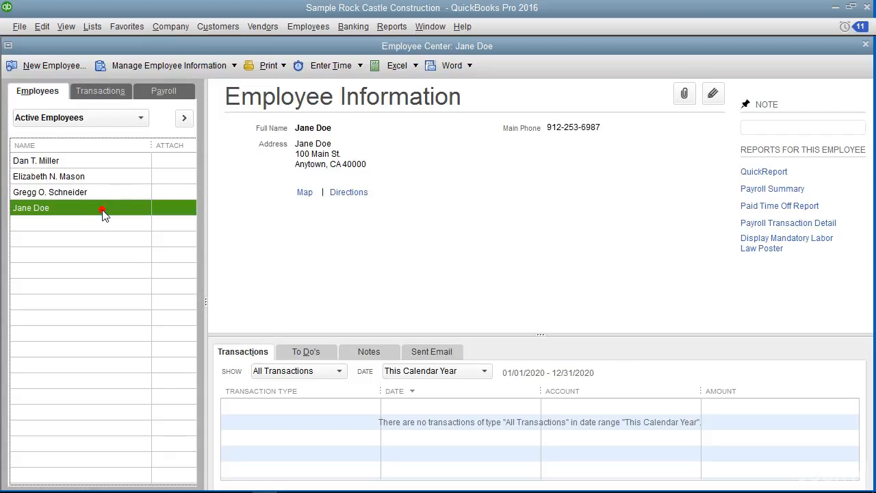
Delete the new employee from the employee list.
{"action": "left_click", "coordinate": [44, 27]}
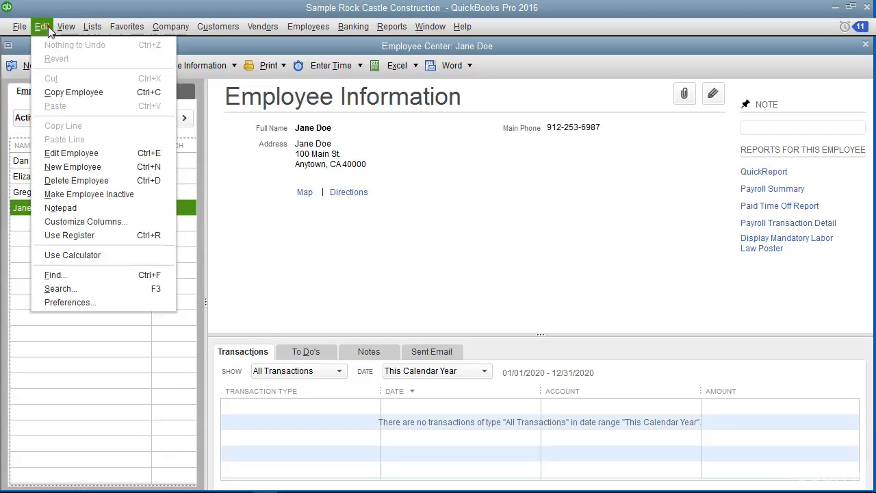
{"action": "left_click", "coordinate": [89, 180]}
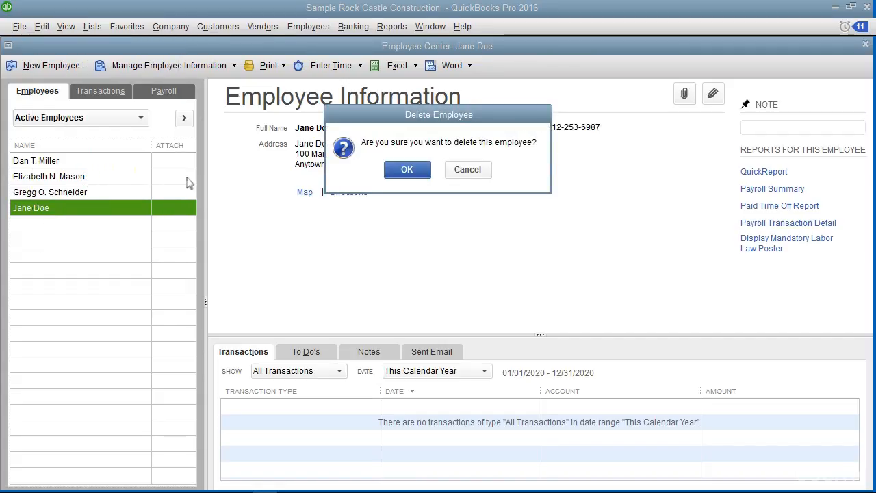
{"action": "left_click", "coordinate": [407, 171]}
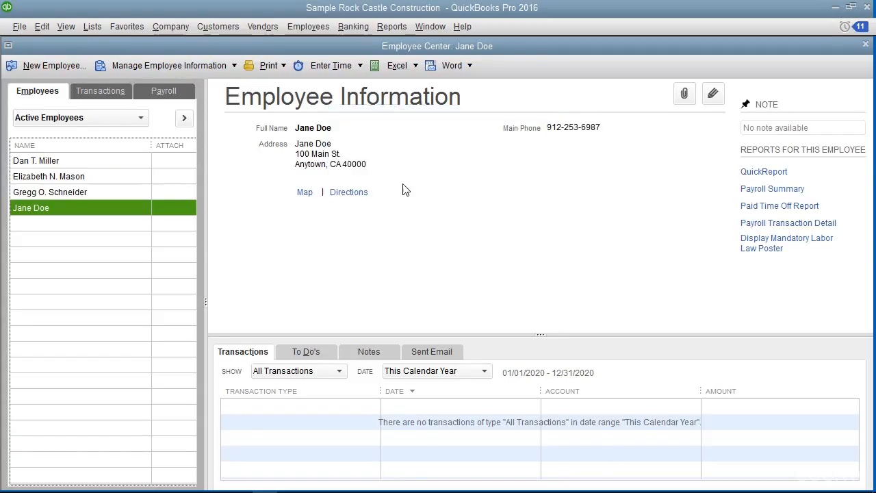